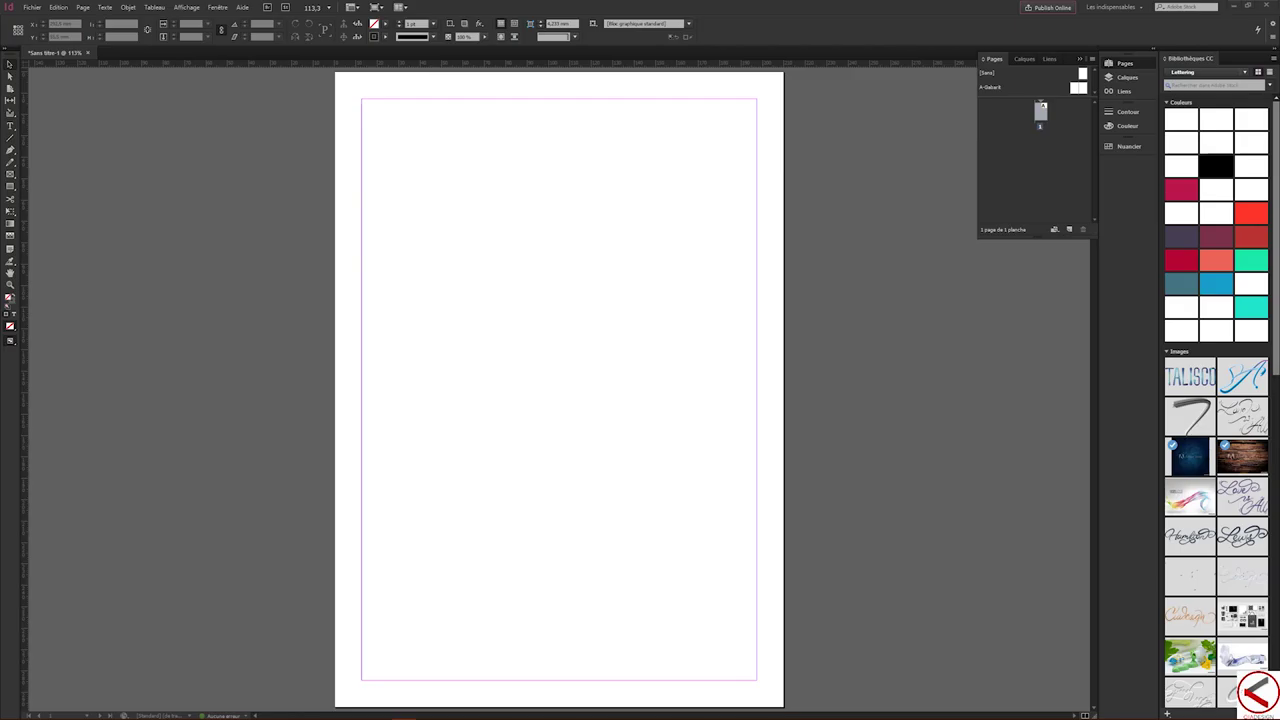
Drag the Word file 'texte Indesign' from Explorer onto the InDesign page to load its text
{"action": "left_click", "coordinate": [34, 8]}
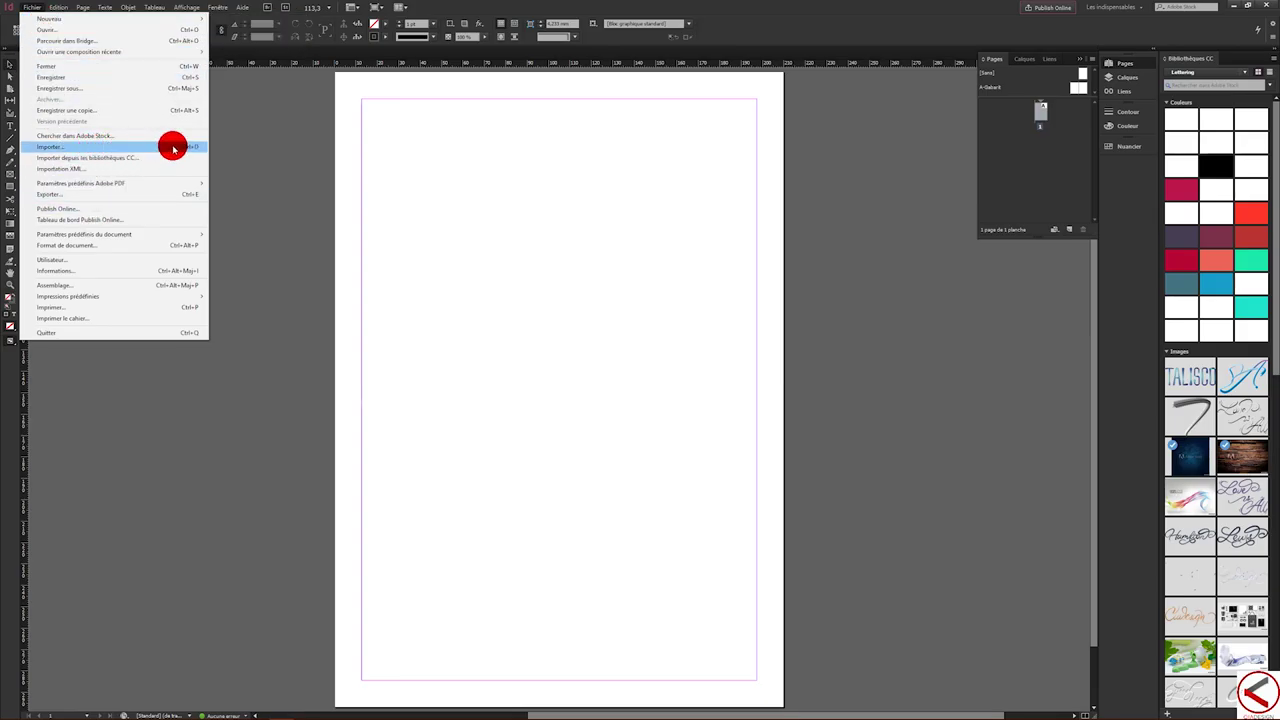
{"action": "key", "text": "Escape"}
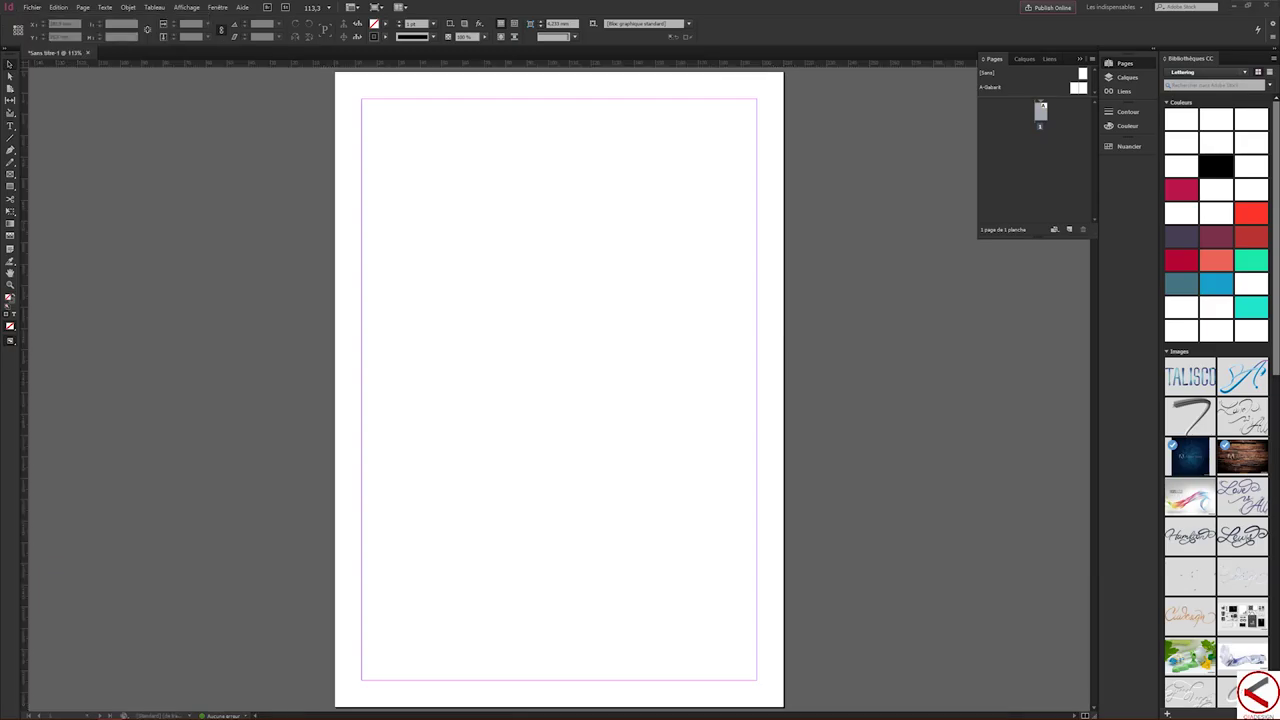
{"action": "left_click_drag", "start_coordinate": [1143, 206], "coordinate": [1123, 211]}
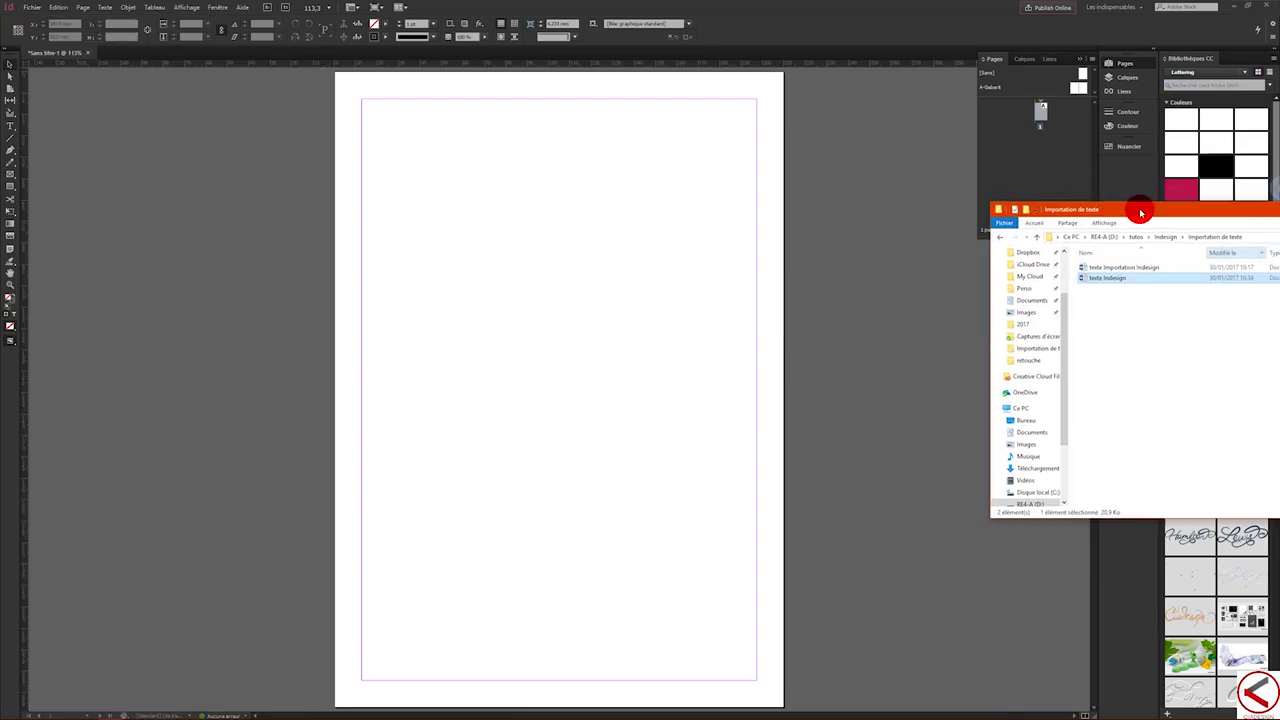
{"action": "mouse_move", "coordinate": [1100, 279]}
{"action": "left_mouse_down"}
{"action": "mouse_move", "coordinate": [952, 305]}
{"action": "mouse_move", "coordinate": [455, 190]}
{"action": "left_mouse_up"}
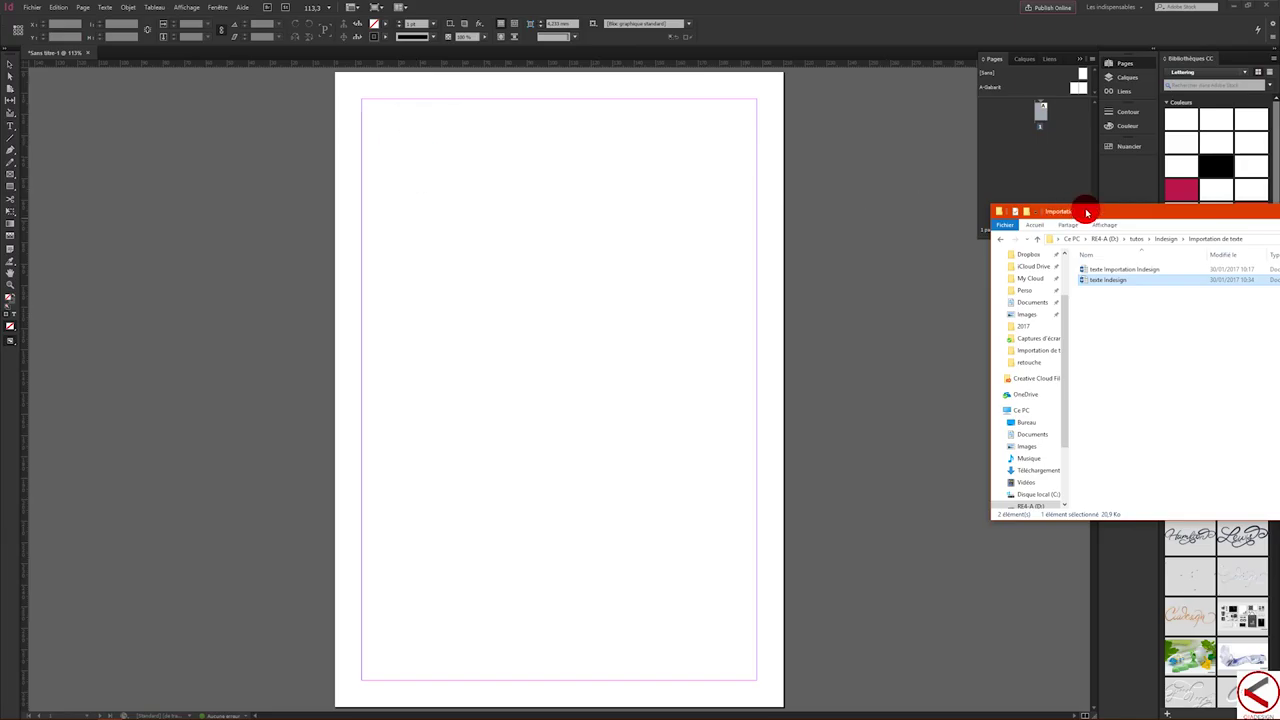
{"action": "left_click", "coordinate": [1193, 214]}
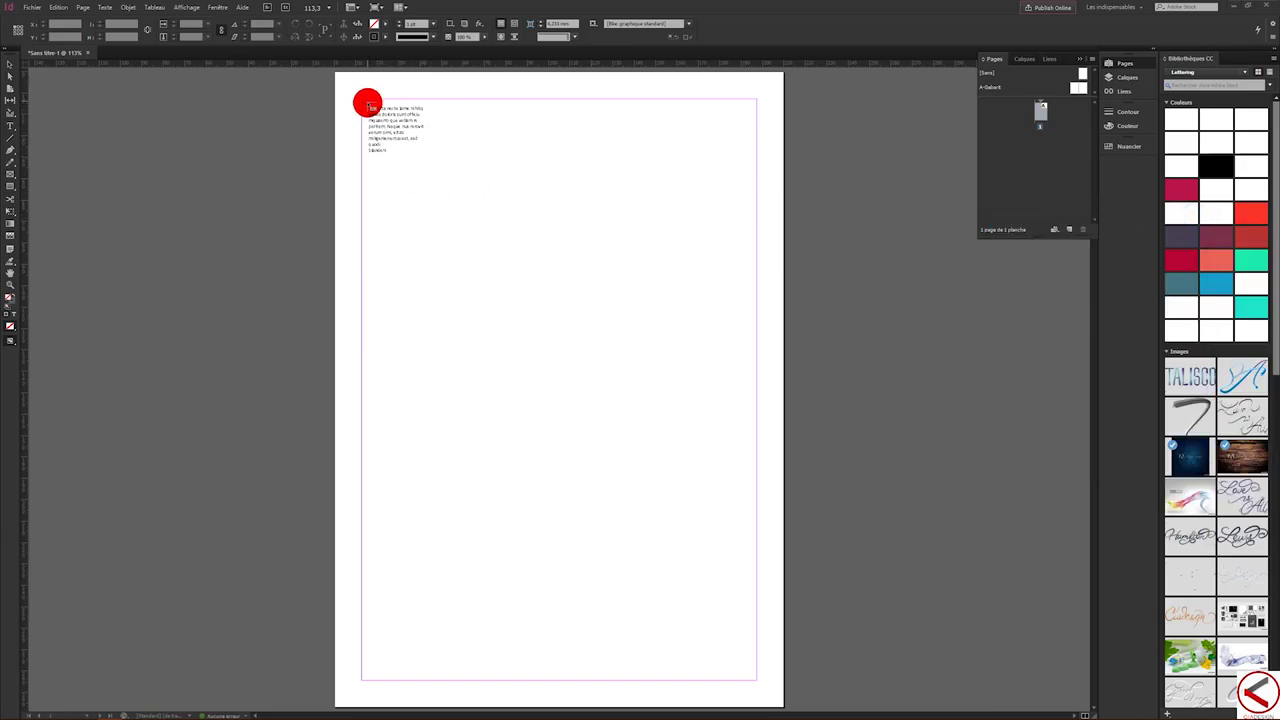
{"action": "left_click", "coordinate": [368, 104]}
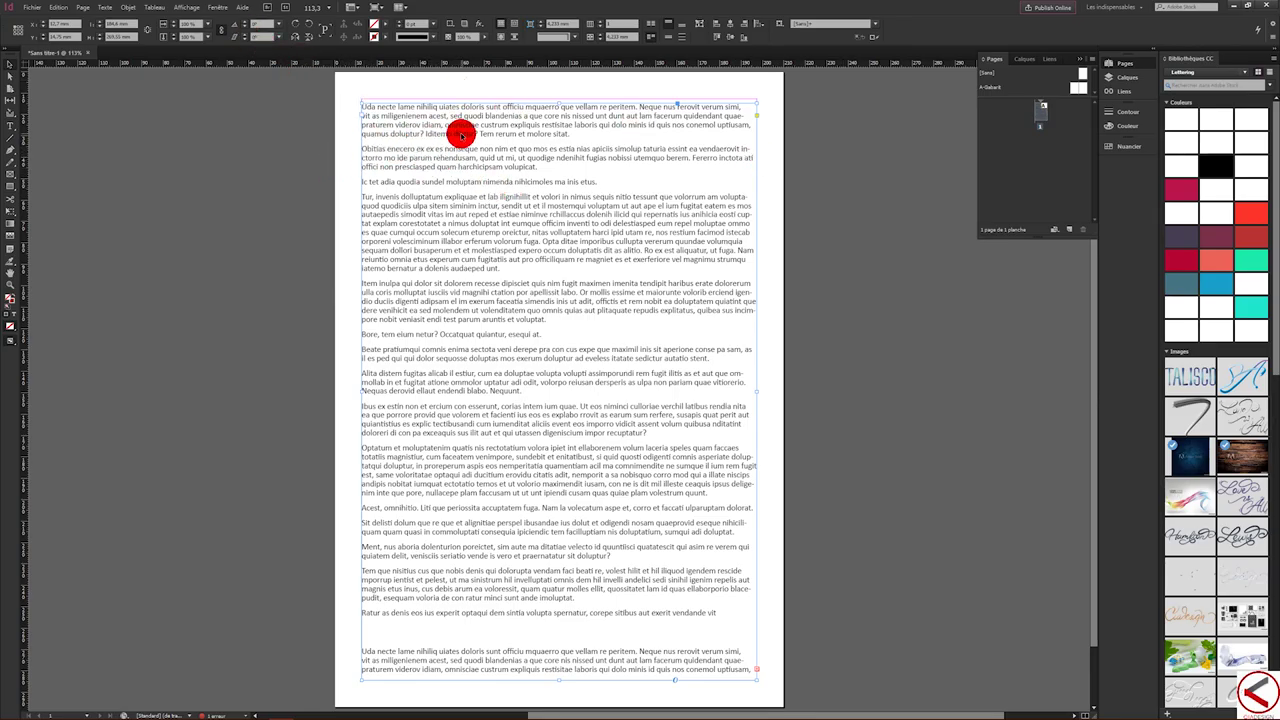
{"action": "key", "text": "Delete"}
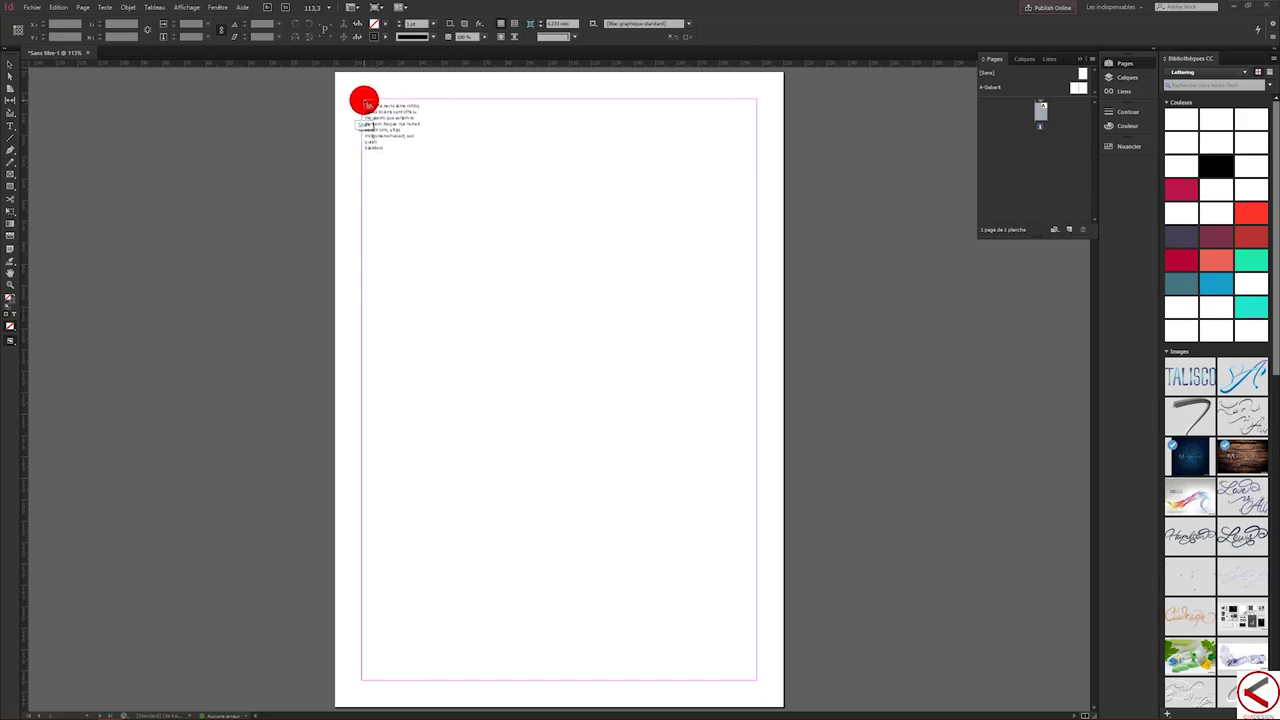
Shift+click with the loaded text cursor to autoflow the text through new linked pages
{"action": "left_click", "coordinate": [362, 99], "text": "shift"}
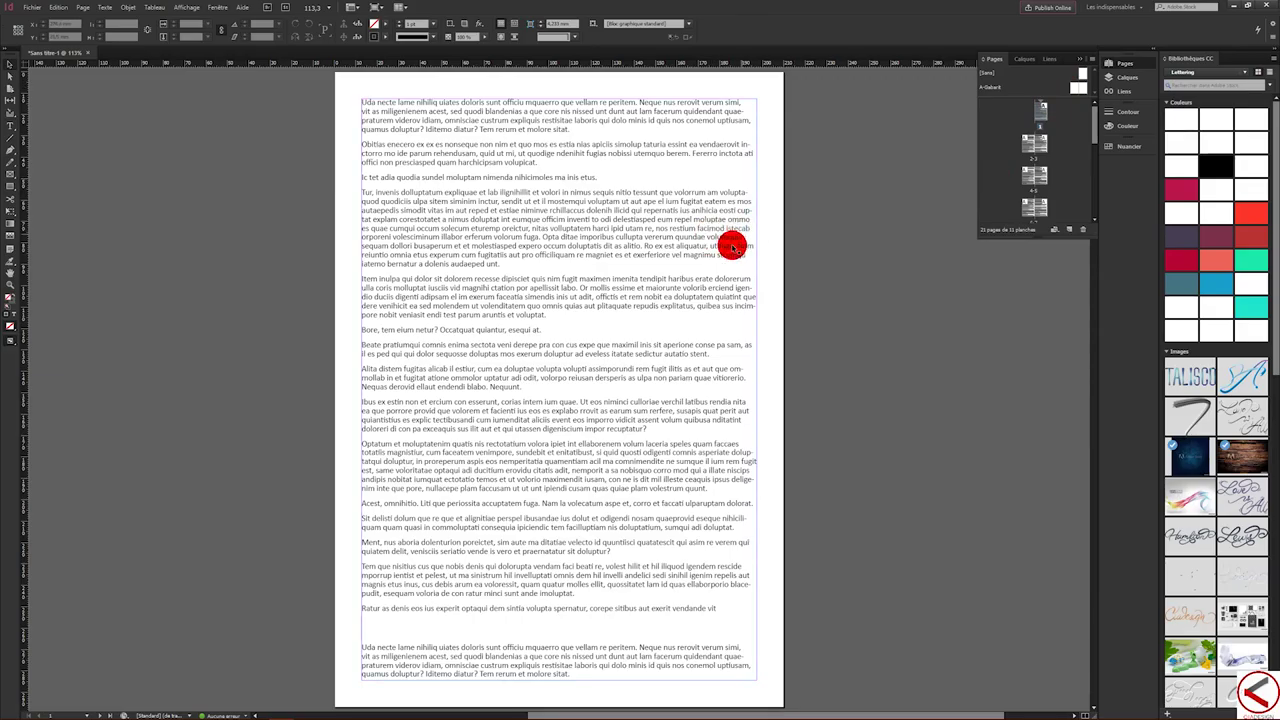
{"action": "scroll", "coordinate": [729, 243], "scroll_direction": "down", "scroll_amount": 5}
{"action": "scroll", "coordinate": [249, 405], "scroll_direction": "down", "scroll_amount": 5}
{"action": "scroll", "coordinate": [249, 405], "scroll_direction": "down", "scroll_amount": 5}
{"action": "scroll", "coordinate": [249, 405], "scroll_direction": "down", "scroll_amount": 5}
{"action": "scroll", "coordinate": [249, 405], "scroll_direction": "down", "scroll_amount": 5}
{"action": "scroll", "coordinate": [249, 405], "scroll_direction": "down", "scroll_amount": 5}
{"action": "scroll", "coordinate": [257, 395], "scroll_direction": "down", "scroll_amount": 5}
{"action": "scroll", "coordinate": [262, 393], "scroll_direction": "down", "scroll_amount": 5}
{"action": "scroll", "coordinate": [266, 393], "scroll_direction": "down", "scroll_amount": 5}
{"action": "scroll", "coordinate": [266, 393], "scroll_direction": "down", "scroll_amount": 5}
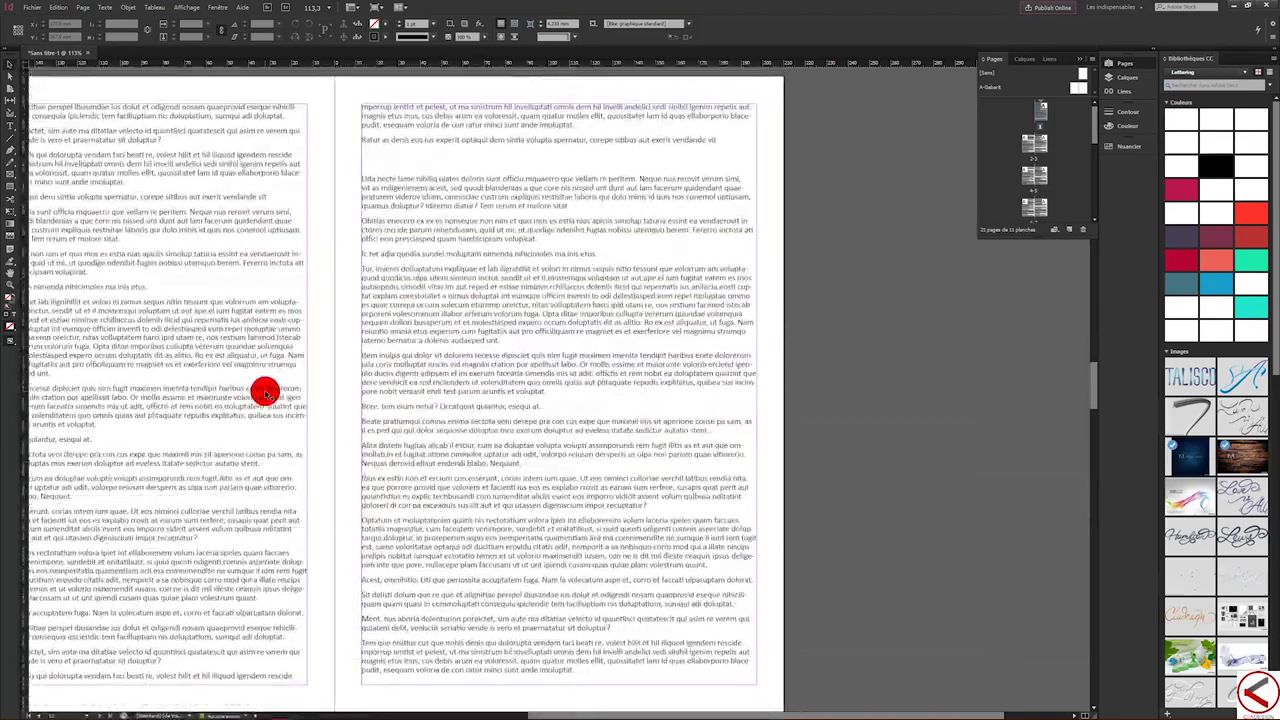
{"action": "scroll", "coordinate": [450, 330], "scroll_direction": "down", "scroll_amount": 3}
{"action": "left_click_drag", "start_coordinate": [1096, 125], "coordinate": [1091, 206]}
Scroll through the 21 flowed pages, selecting the empty text frame on the right page
{"action": "scroll", "coordinate": [323, 380], "scroll_direction": "down", "scroll_amount": 5}
{"action": "scroll", "coordinate": [323, 380], "scroll_direction": "down", "scroll_amount": 5}
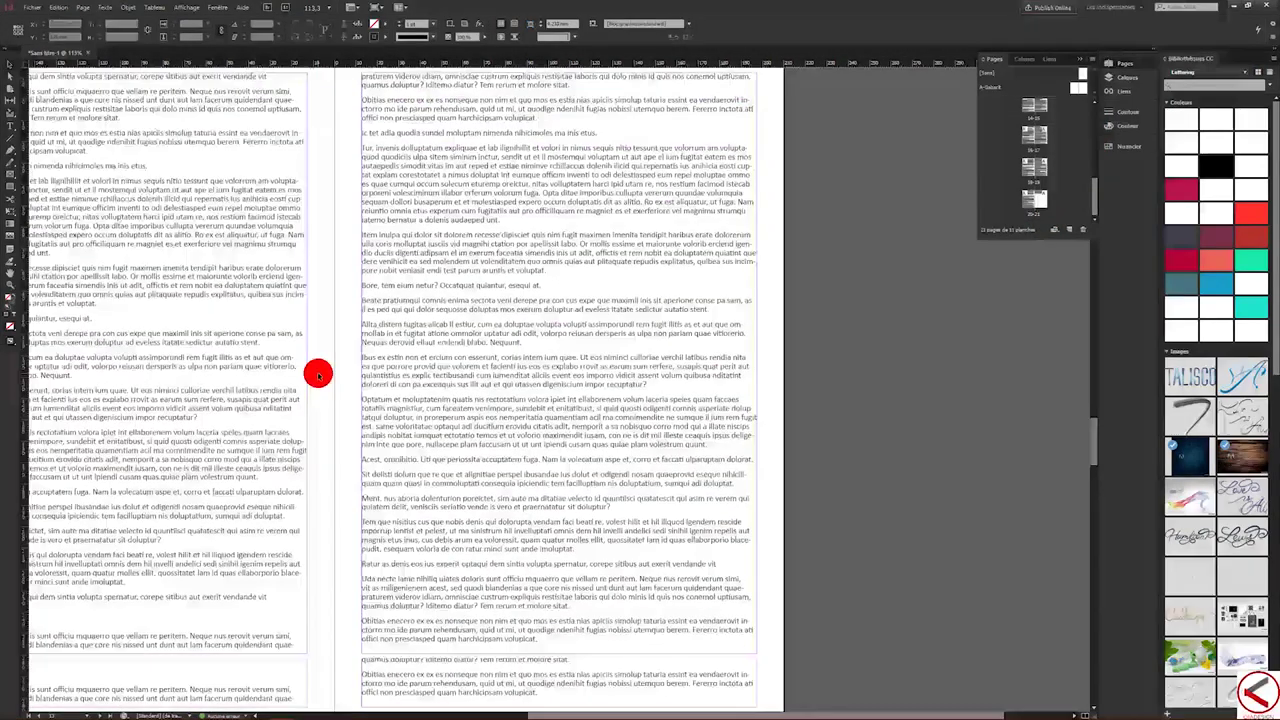
{"action": "scroll", "coordinate": [317, 371], "scroll_direction": "down", "scroll_amount": 5}
{"action": "scroll", "coordinate": [317, 371], "scroll_direction": "down", "scroll_amount": 5}
{"action": "scroll", "coordinate": [320, 363], "scroll_direction": "down", "scroll_amount": 5}
{"action": "scroll", "coordinate": [318, 365], "scroll_direction": "down", "scroll_amount": 5}
{"action": "scroll", "coordinate": [334, 351], "scroll_direction": "down", "scroll_amount": 5}
{"action": "scroll", "coordinate": [334, 351], "scroll_direction": "down", "scroll_amount": 5}
{"action": "scroll", "coordinate": [337, 352], "scroll_direction": "down", "scroll_amount": 5}
{"action": "scroll", "coordinate": [337, 352], "scroll_direction": "down", "scroll_amount": 5}
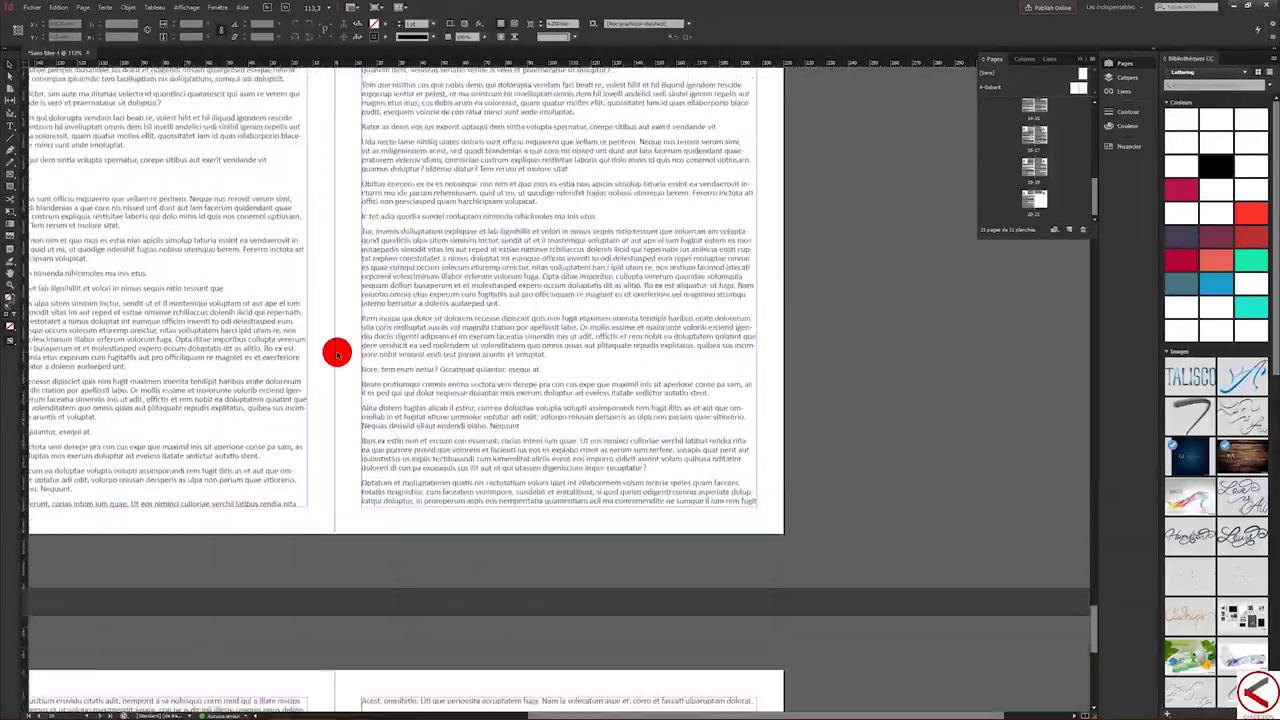
{"action": "scroll", "coordinate": [337, 351], "scroll_direction": "down", "scroll_amount": 5}
{"action": "scroll", "coordinate": [340, 355], "scroll_direction": "down", "scroll_amount": 5}
{"action": "scroll", "coordinate": [370, 400], "scroll_direction": "down", "scroll_amount": 2}
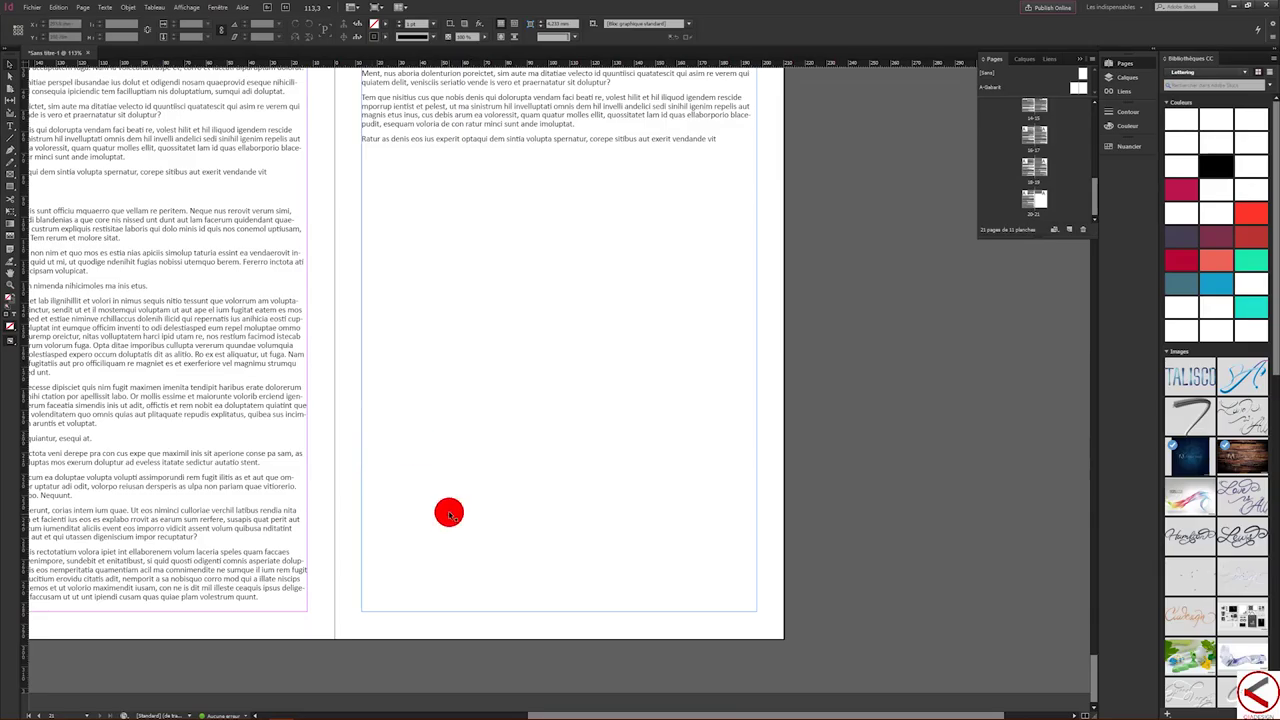
{"action": "left_click", "coordinate": [453, 497]}
{"action": "scroll", "coordinate": [262, 496], "scroll_direction": "down", "scroll_amount": 5}
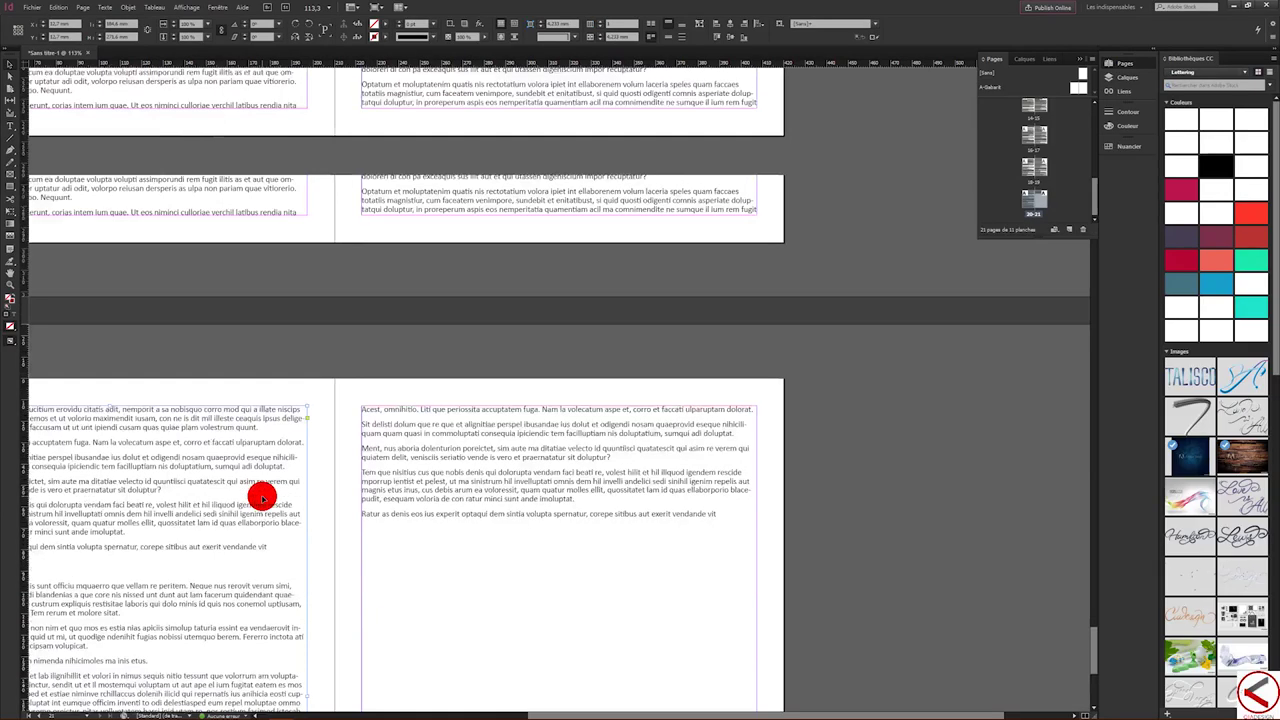
{"action": "scroll", "coordinate": [262, 496], "scroll_direction": "down", "scroll_amount": 5}
{"action": "scroll", "coordinate": [262, 496], "scroll_direction": "down", "scroll_amount": 5}
{"action": "scroll", "coordinate": [262, 497], "scroll_direction": "down", "scroll_amount": 5}
{"action": "scroll", "coordinate": [262, 497], "scroll_direction": "down", "scroll_amount": 5}
{"action": "scroll", "coordinate": [262, 497], "scroll_direction": "down", "scroll_amount": 5}
{"action": "scroll", "coordinate": [262, 497], "scroll_direction": "down", "scroll_amount": 5}
{"action": "scroll", "coordinate": [262, 497], "scroll_direction": "down", "scroll_amount": 5}
{"action": "scroll", "coordinate": [262, 497], "scroll_direction": "down", "scroll_amount": 5}
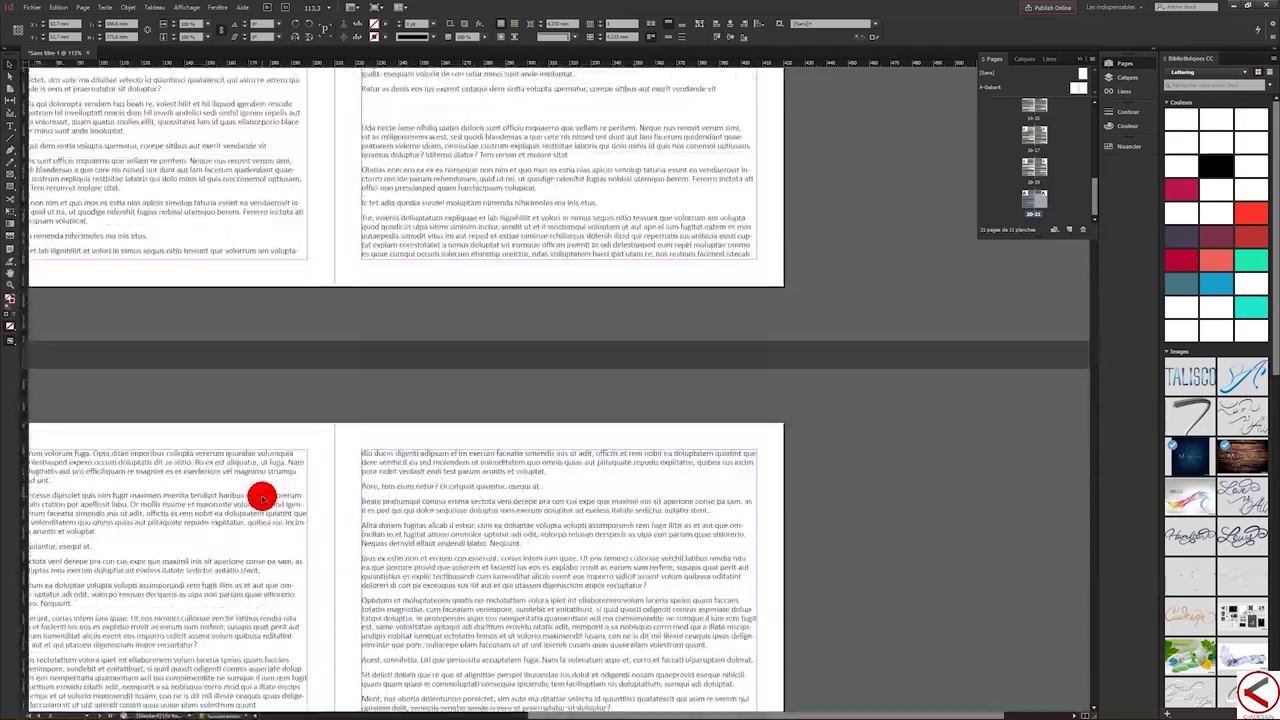
{"action": "left_click_drag", "start_coordinate": [1096, 205], "coordinate": [1090, 116]}
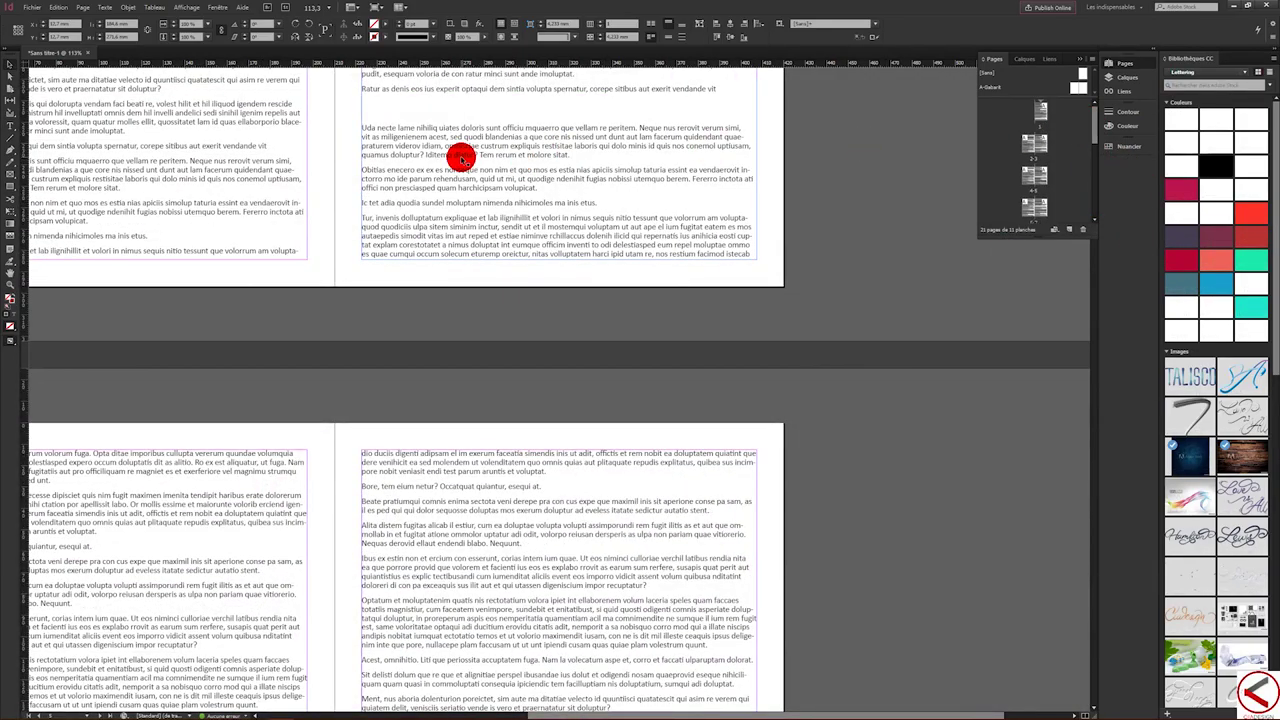
Undo the autoflow and the single-frame placement, then autoflow again from the top-left margin
{"action": "key", "text": "ctrl+z"}
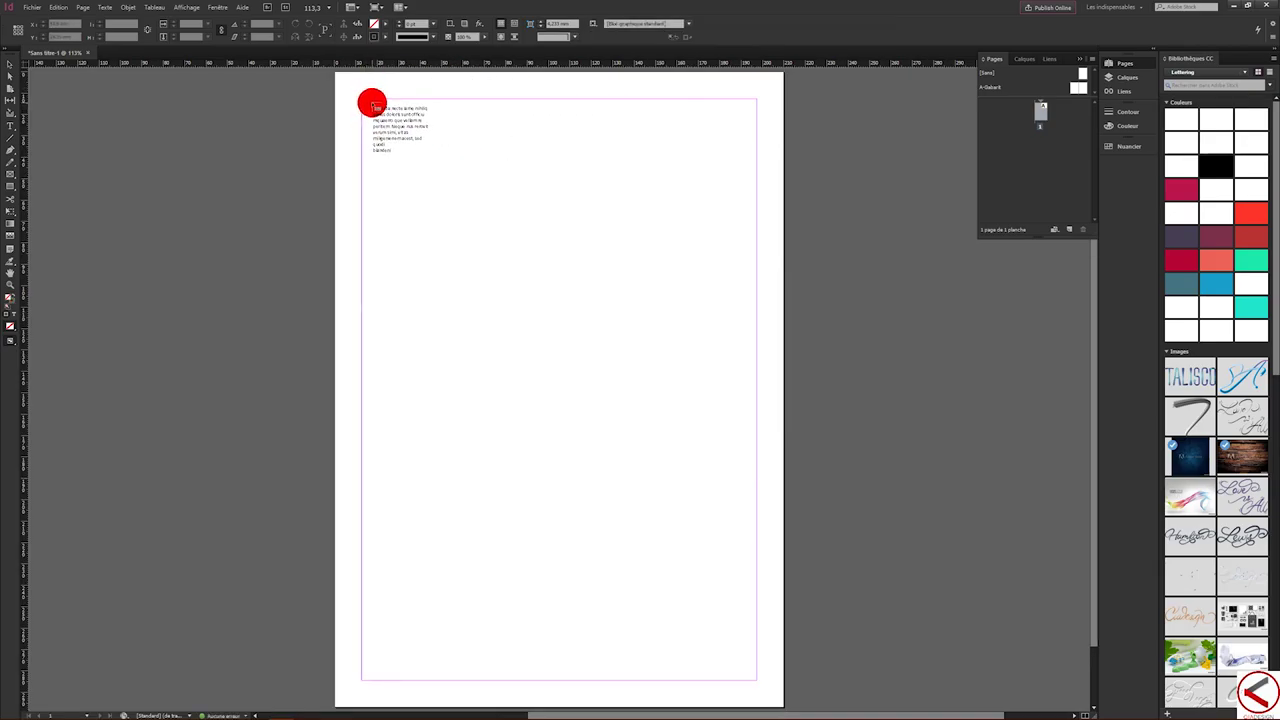
{"action": "left_click", "coordinate": [368, 105]}
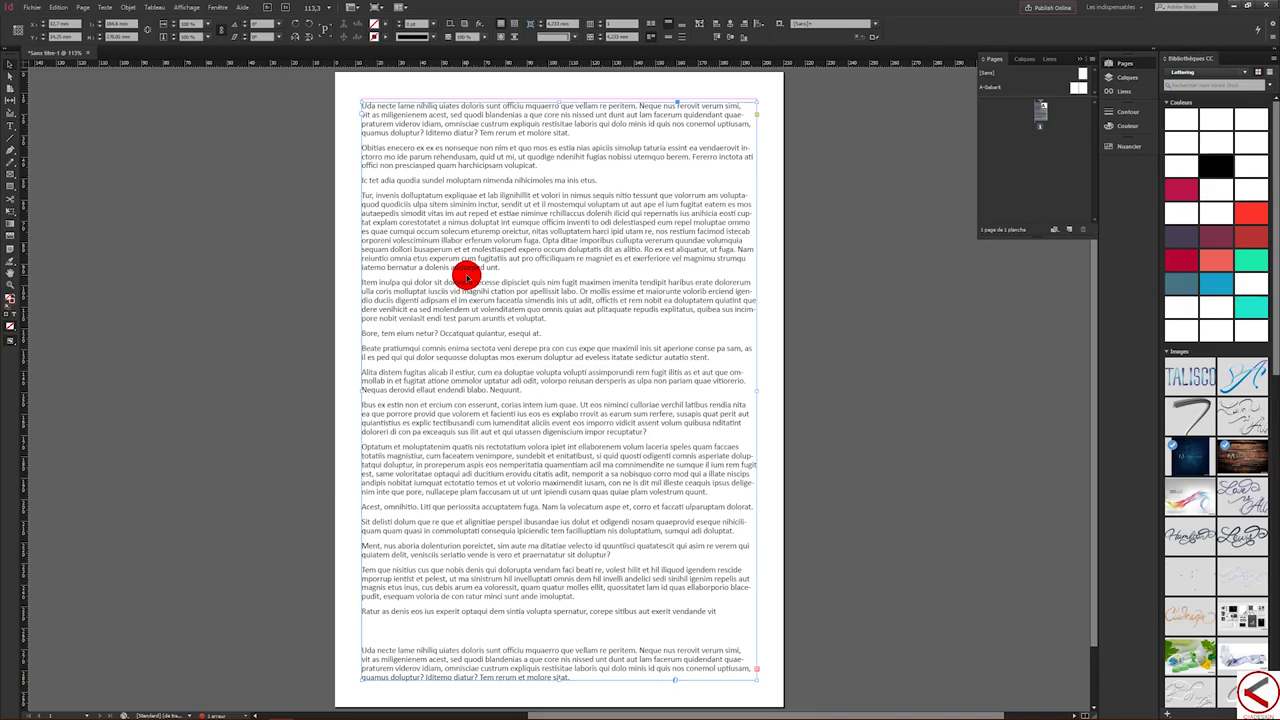
{"action": "key", "text": "ctrl+z"}
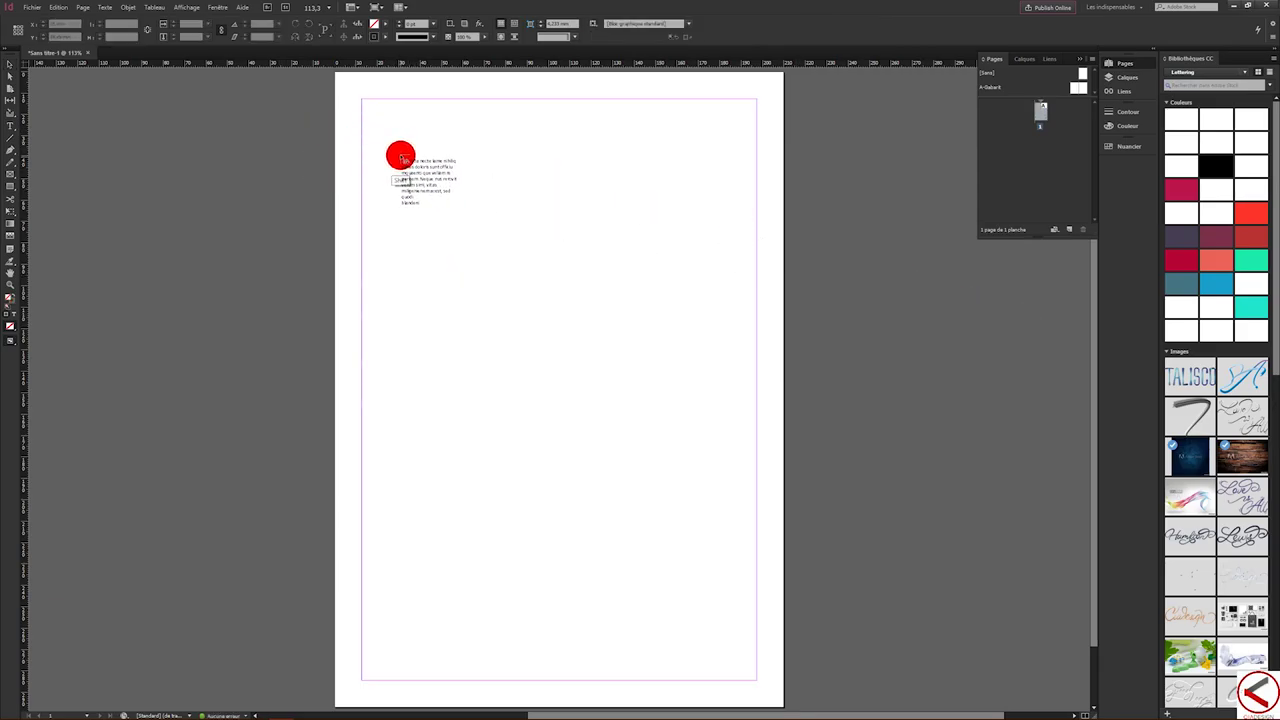
{"action": "left_click", "coordinate": [364, 100], "text": "shift"}
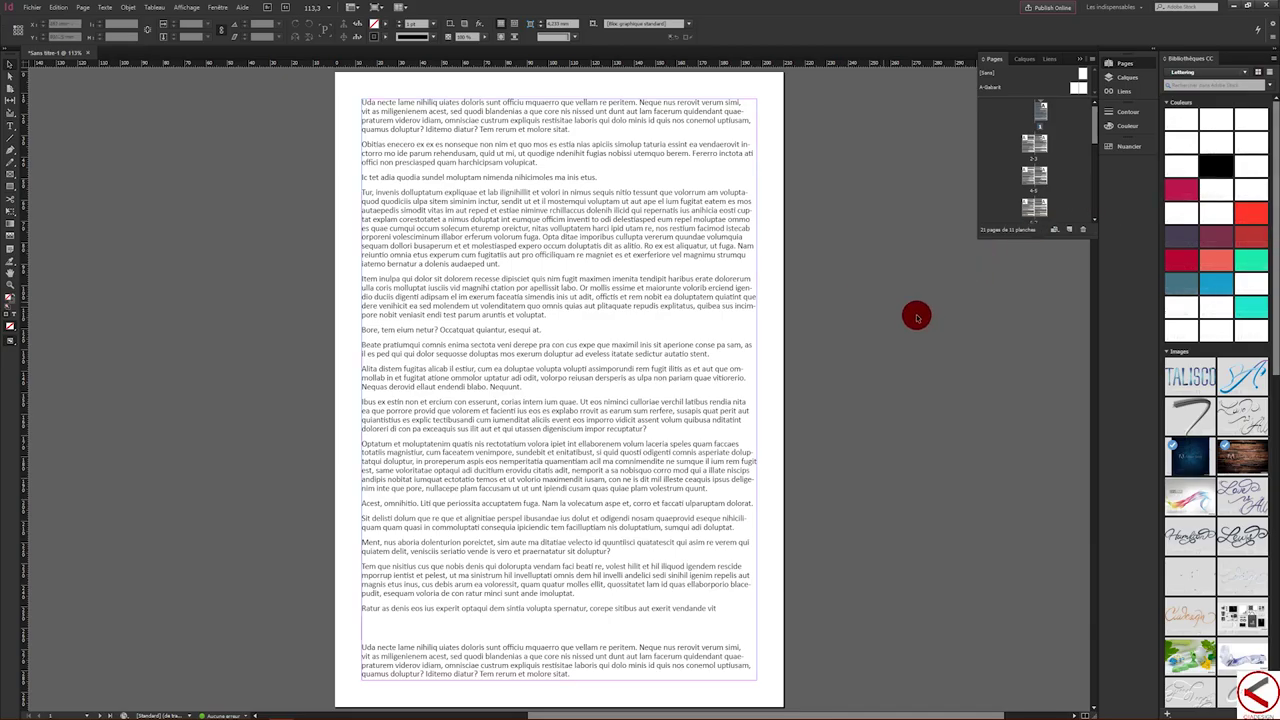
Click into the flowed text frame, deselect it, and collapse the Pages panel list
{"action": "left_click", "coordinate": [586, 348]}
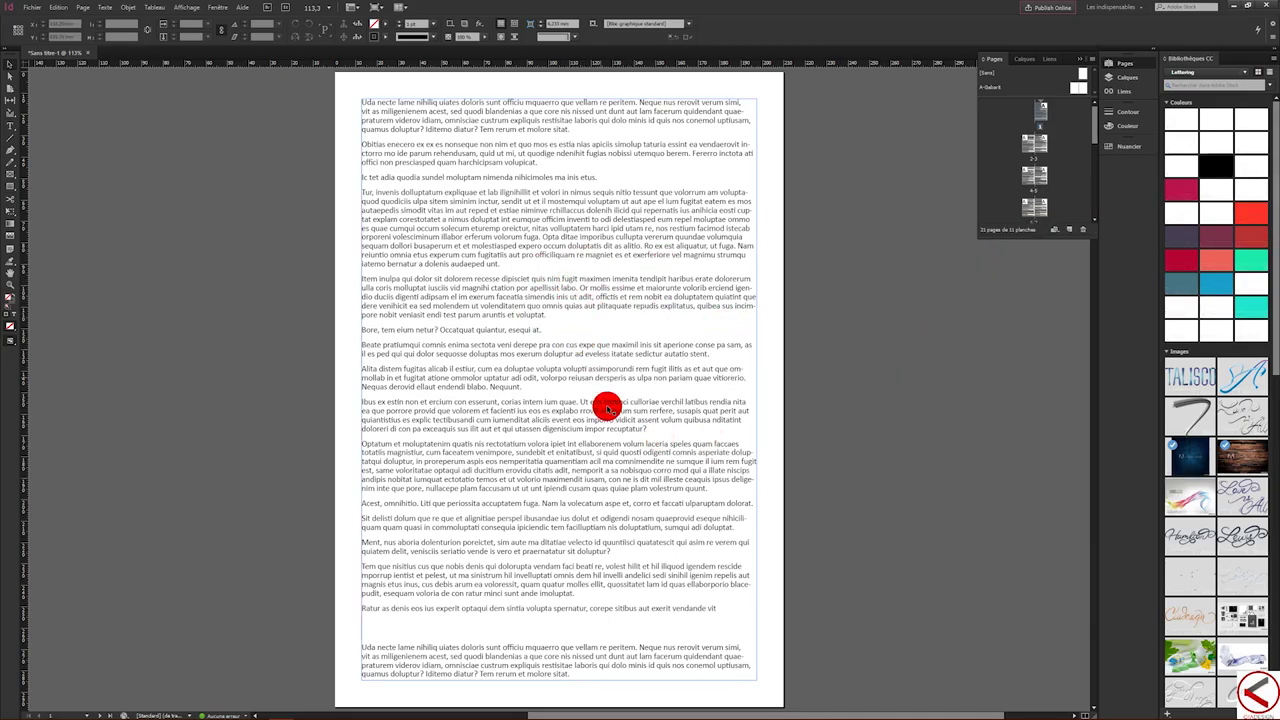
{"action": "left_click", "coordinate": [808, 520]}
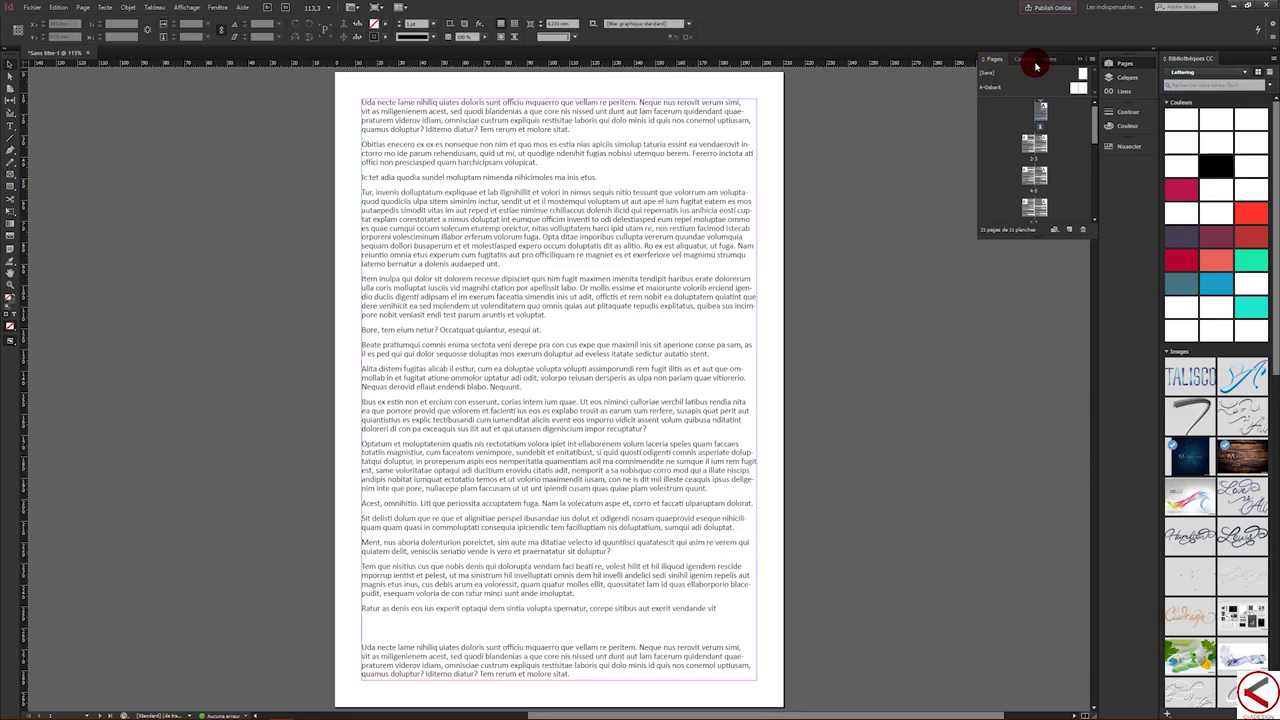
{"action": "left_click", "coordinate": [1071, 56]}
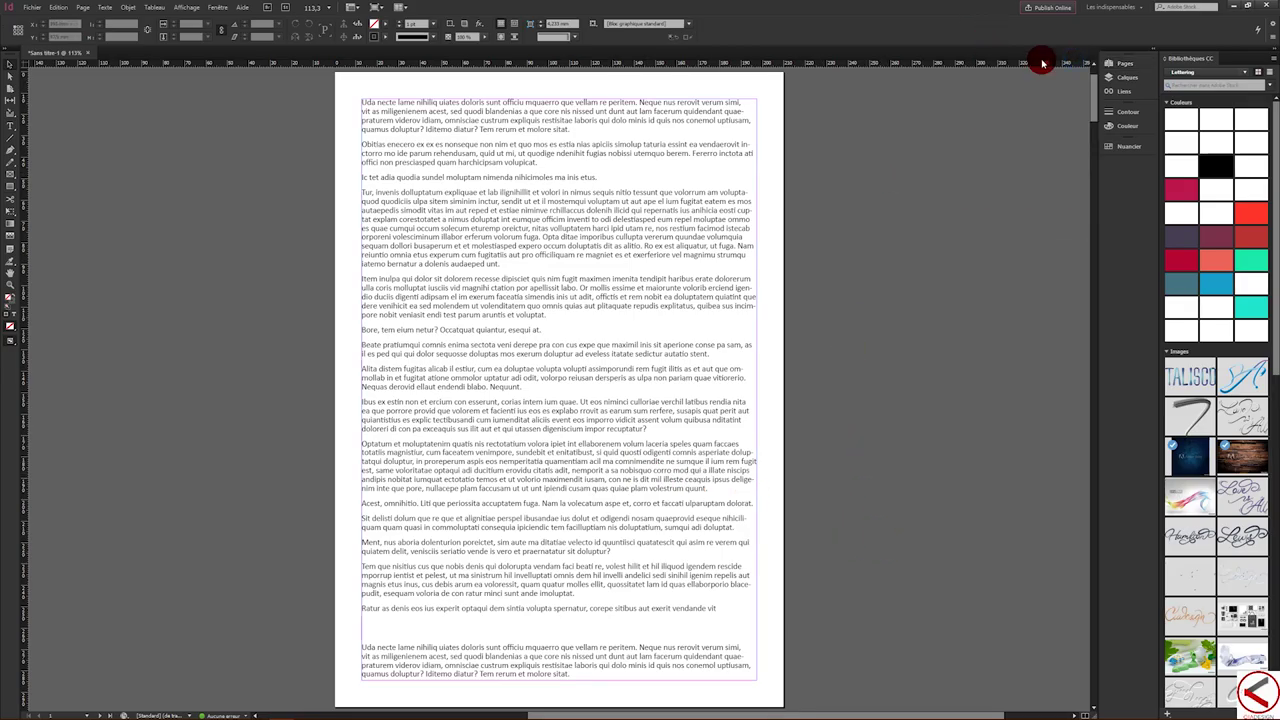